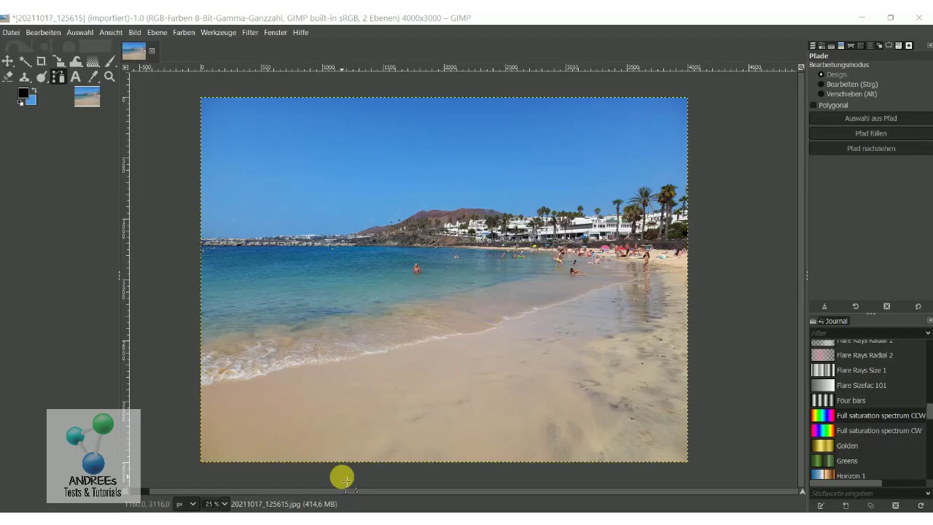
- Show the Layers list, select the rainbow layer Ebene, then reselect the 20211017_125615 photo layer
{"action": "left_click", "coordinate": [813, 46]}
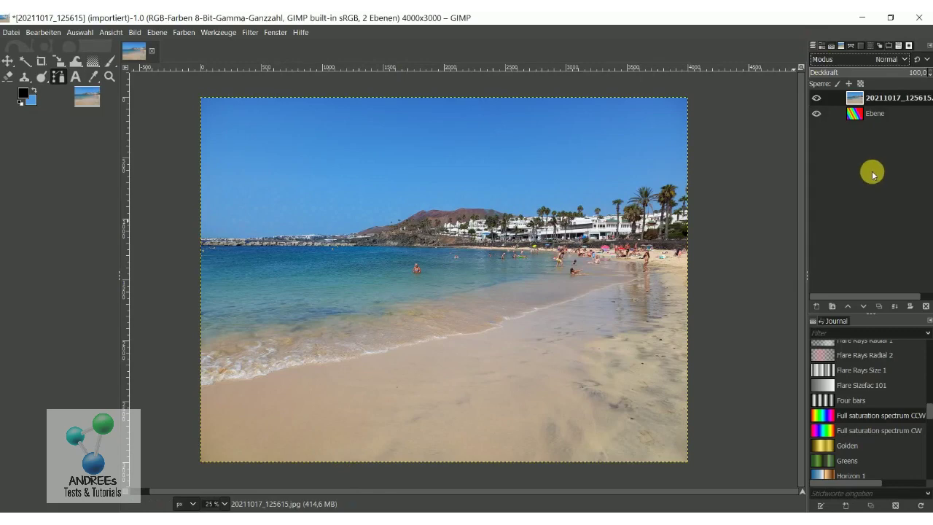
{"action": "left_click", "coordinate": [855, 114]}
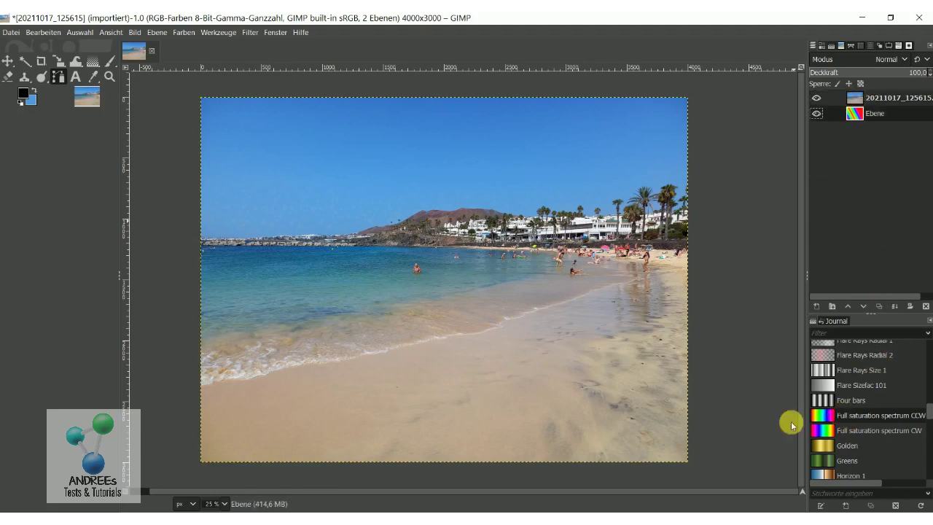
{"action": "left_click", "coordinate": [852, 99]}
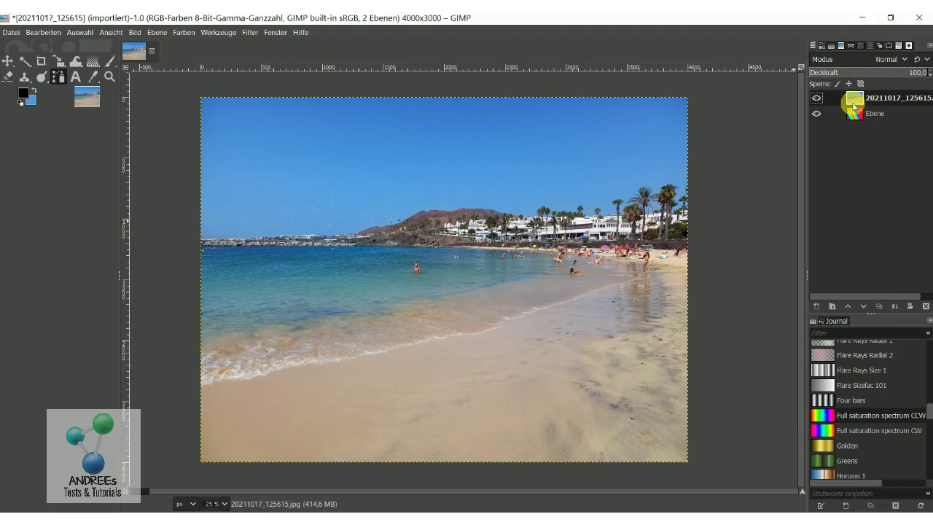
- Choose the Eraser tool and bring up its Radierer Tool Options in the dock
{"action": "left_click", "coordinate": [8, 78]}
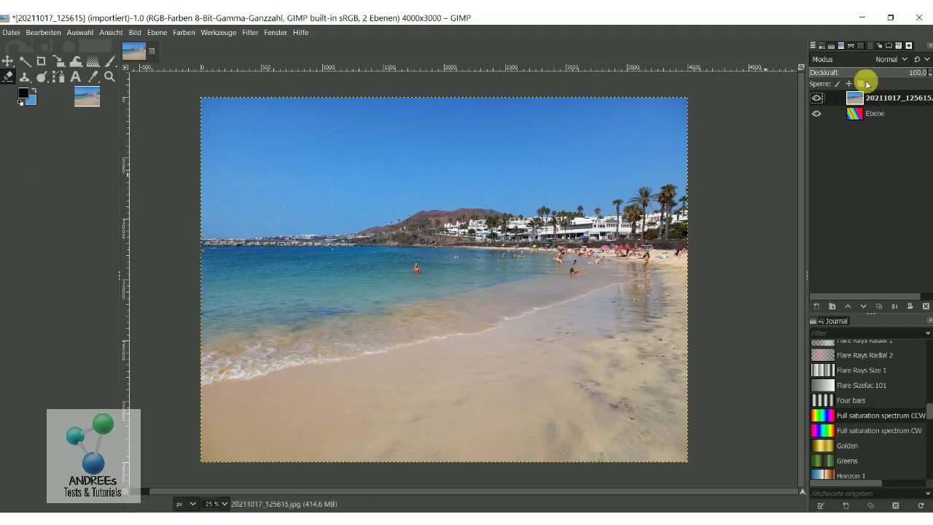
{"action": "left_click", "coordinate": [822, 47]}
{"action": "left_click", "coordinate": [831, 46]}
{"action": "left_click", "coordinate": [841, 46]}
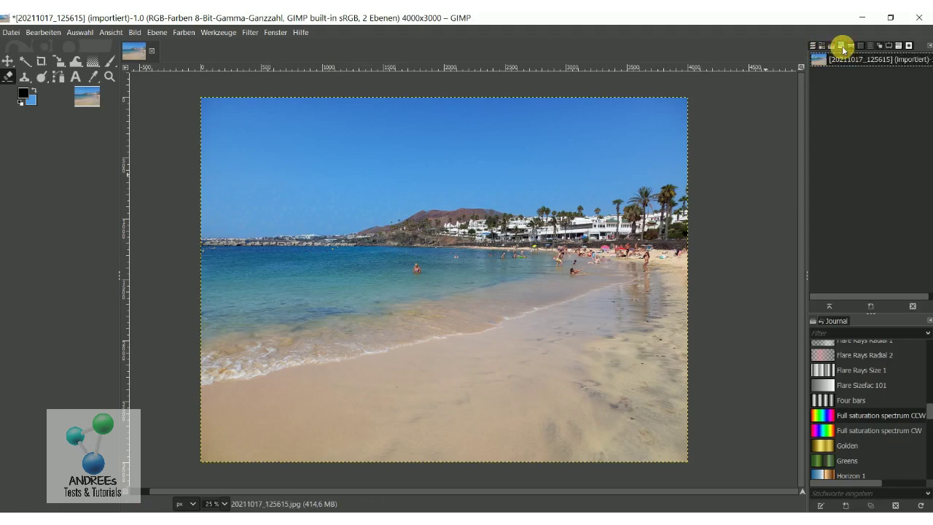
{"action": "left_click", "coordinate": [851, 46]}
{"action": "left_click", "coordinate": [859, 46]}
{"action": "left_click", "coordinate": [869, 45]}
{"action": "left_click", "coordinate": [878, 46]}
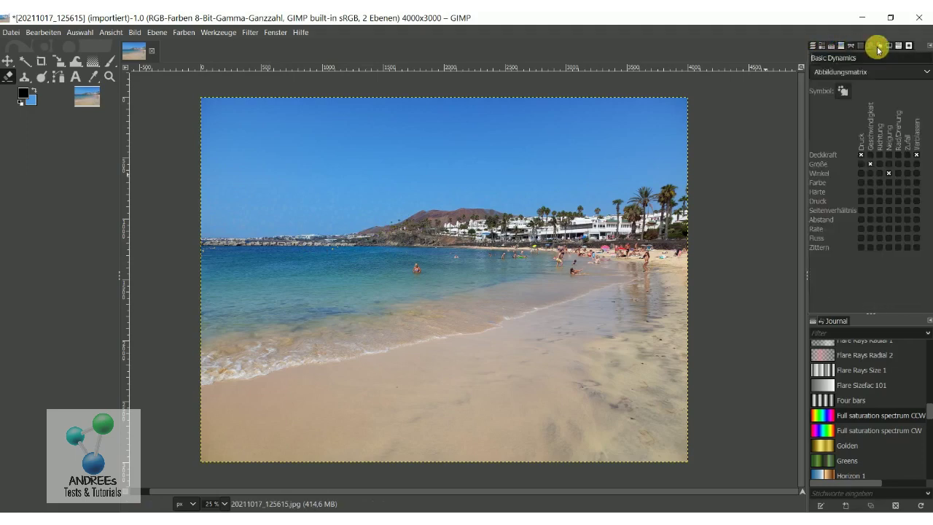
{"action": "left_click", "coordinate": [889, 45]}
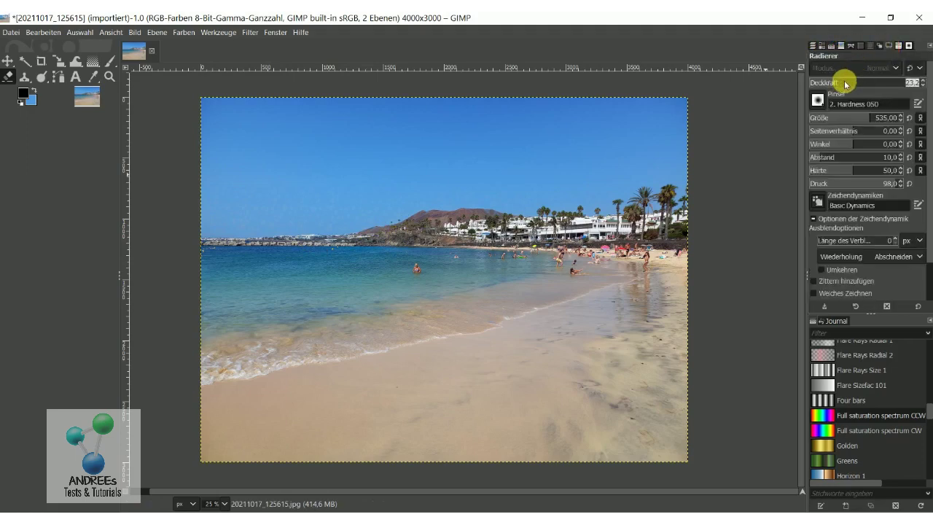
- Set eraser opacity (Deckkraft) to 40.4 and spacing (Abstand) to 1.0, then scroll down the options
{"action": "left_click_drag", "start_coordinate": [848, 86], "coordinate": [855, 85]}
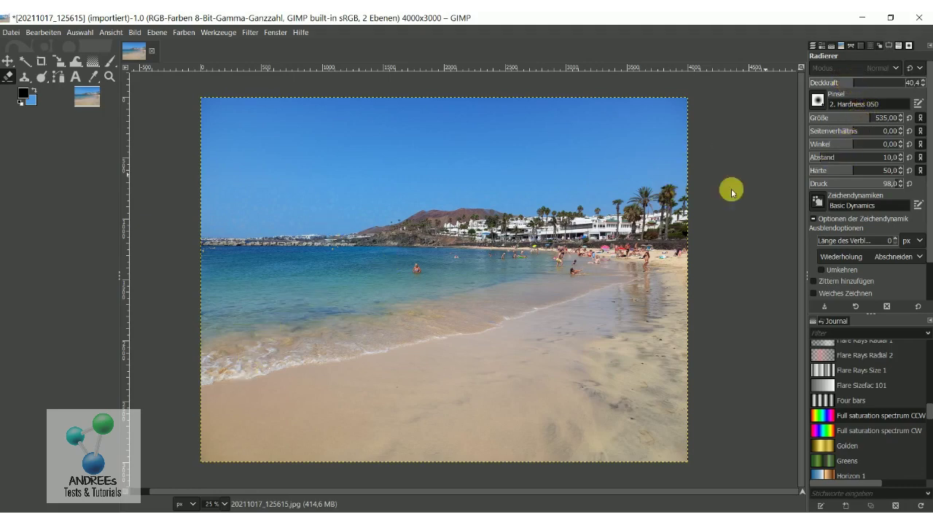
{"action": "left_click", "coordinate": [816, 156]}
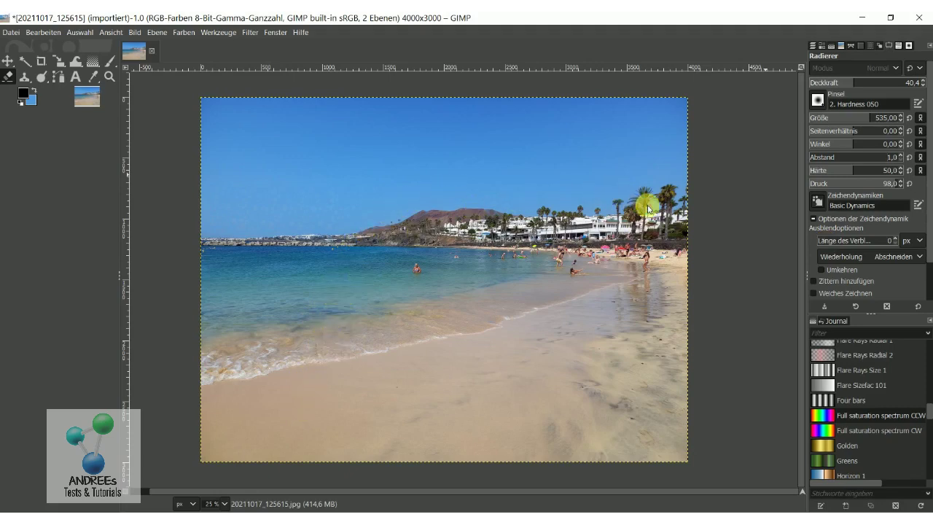
{"action": "scroll", "coordinate": [914, 233], "scroll_direction": "down", "scroll_amount": 2}
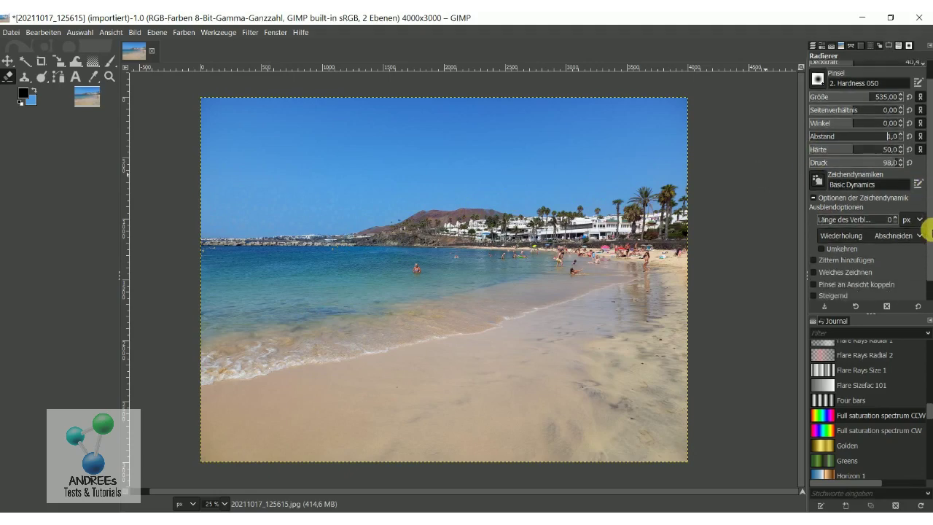
{"action": "scroll", "coordinate": [926, 247], "scroll_direction": "down", "scroll_amount": 2}
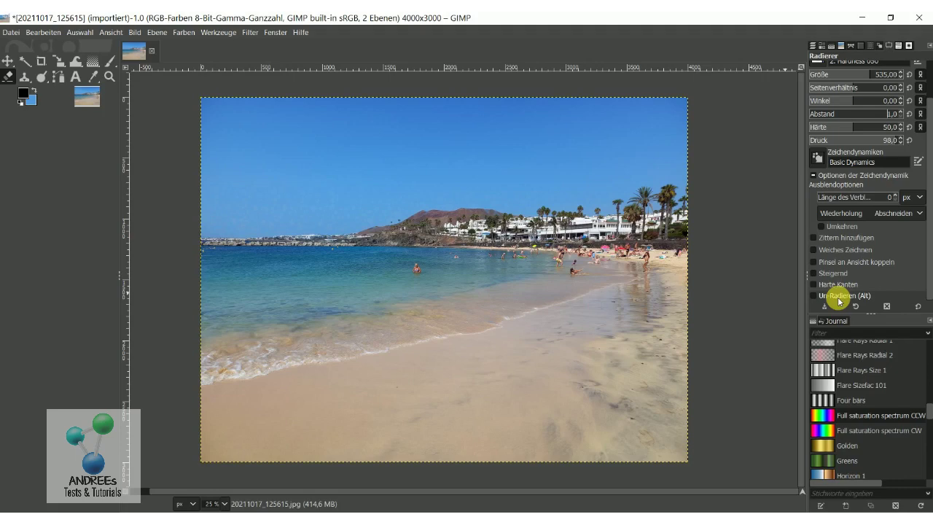
- Erase a soft diagonal band from the beach up through the water
{"action": "left_click", "coordinate": [340, 330]}
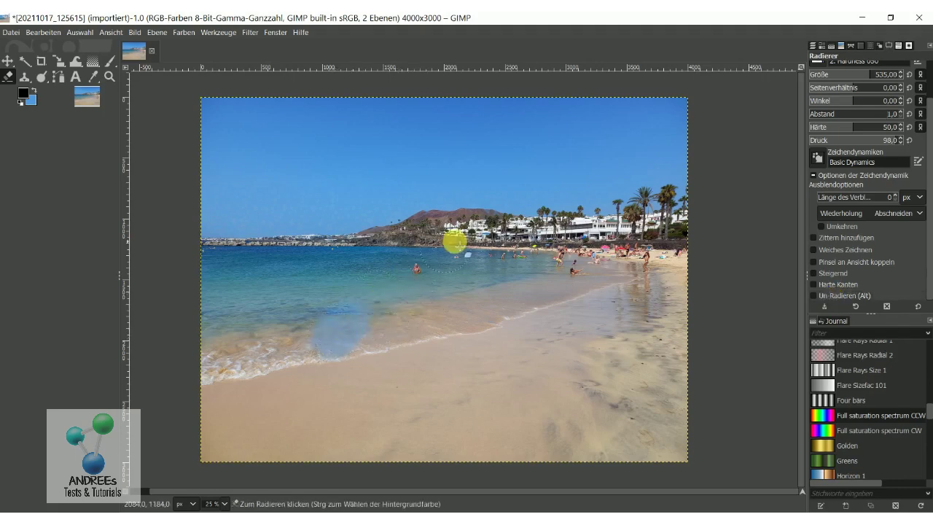
{"action": "left_click_drag", "start_coordinate": [343, 327], "coordinate": [438, 249]}
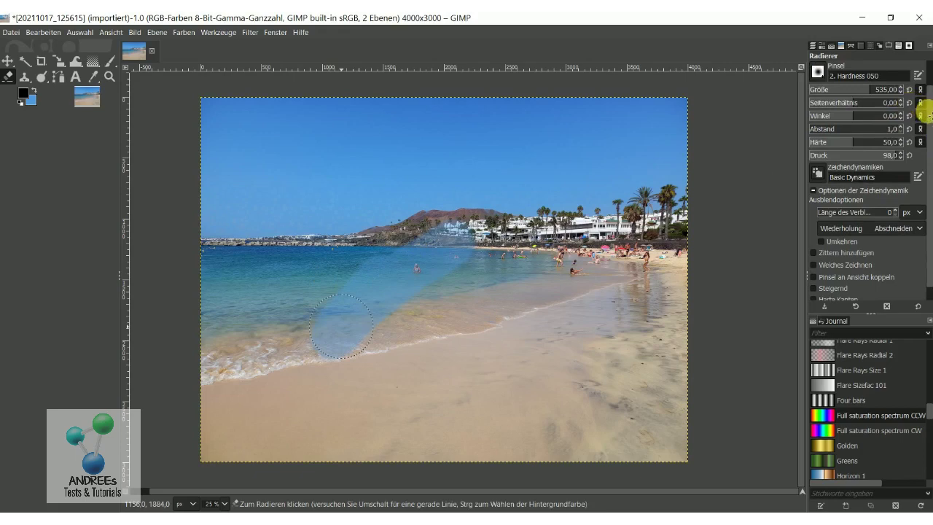
- Raise eraser opacity to 100 and erase a solid stroke across the sand
{"action": "scroll", "coordinate": [921, 102], "scroll_direction": "up", "scroll_amount": 2}
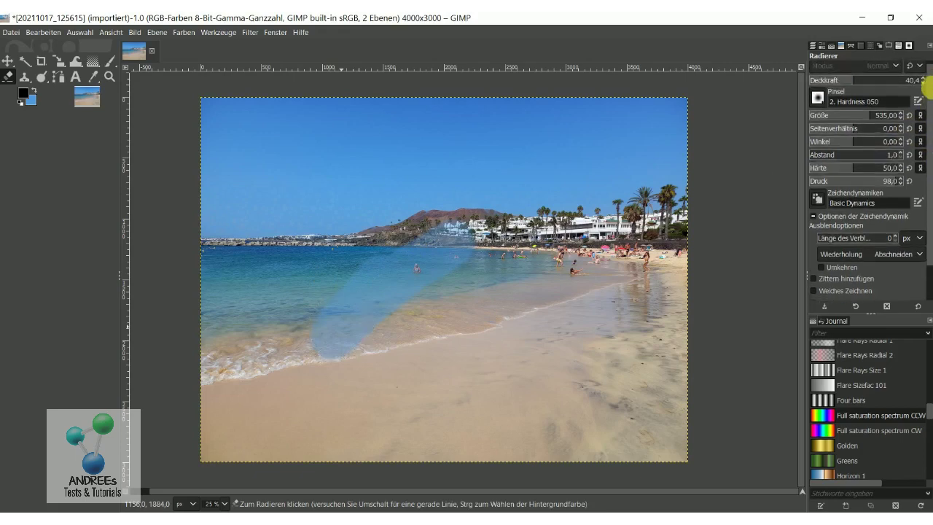
{"action": "left_click_drag", "start_coordinate": [887, 89], "coordinate": [927, 87]}
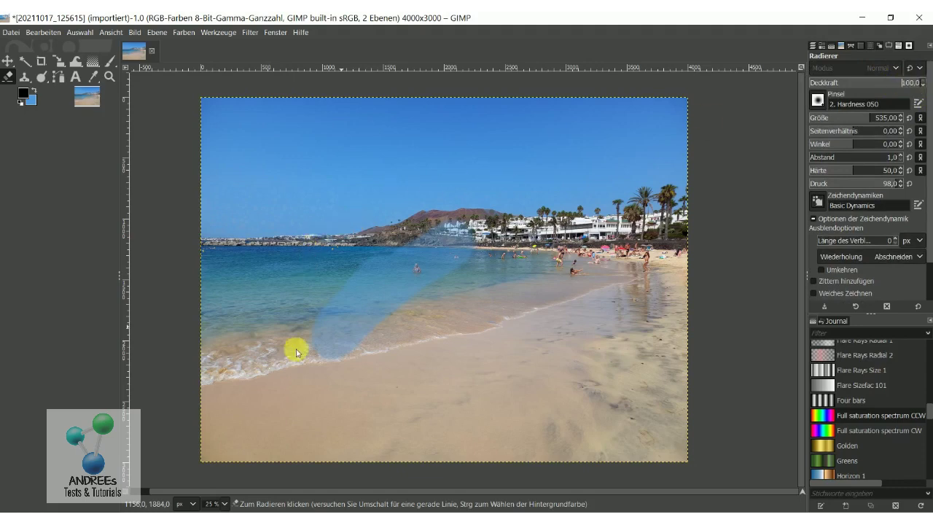
{"action": "left_click", "coordinate": [321, 403]}
{"action": "left_click_drag", "start_coordinate": [370, 384], "coordinate": [416, 375]}
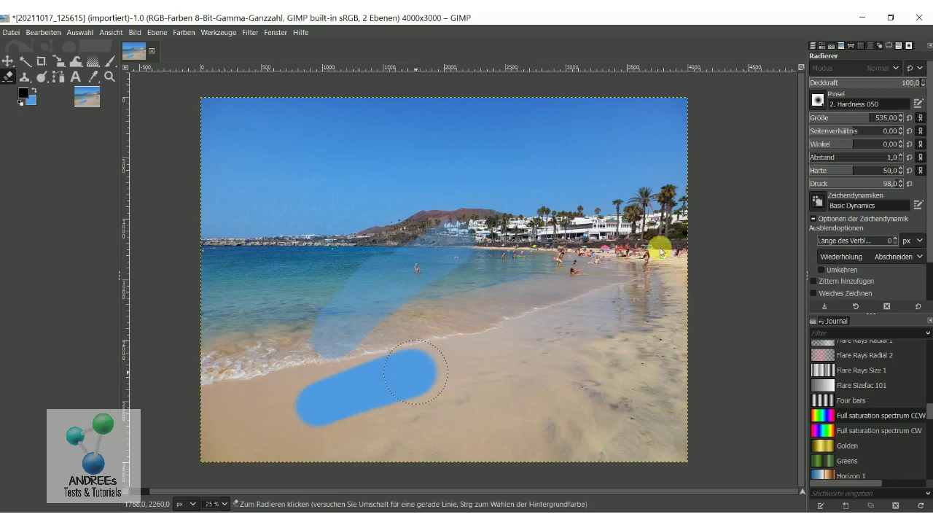
- Undo the solid and faint eraser strokes, then add an alpha channel to the photo layer
{"action": "left_click", "coordinate": [813, 47]}
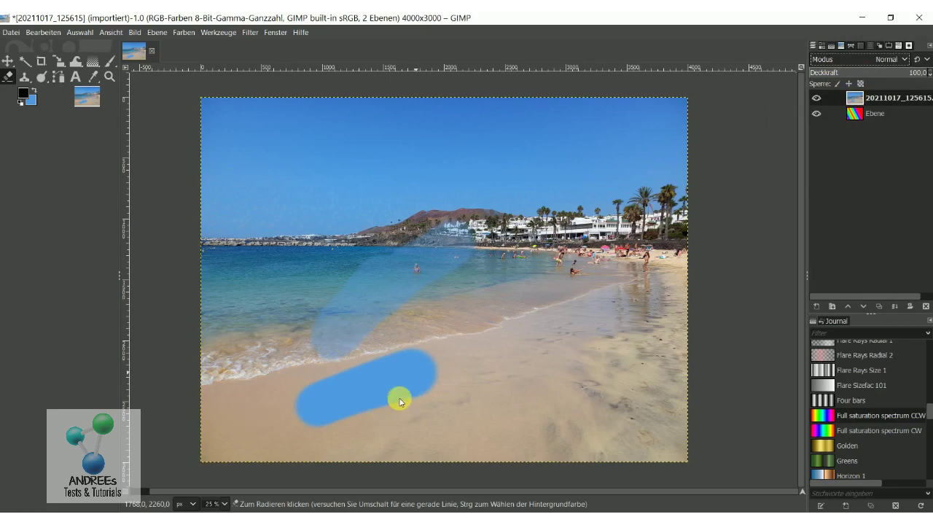
{"action": "left_click", "coordinate": [57, 32]}
{"action": "left_click", "coordinate": [60, 49]}
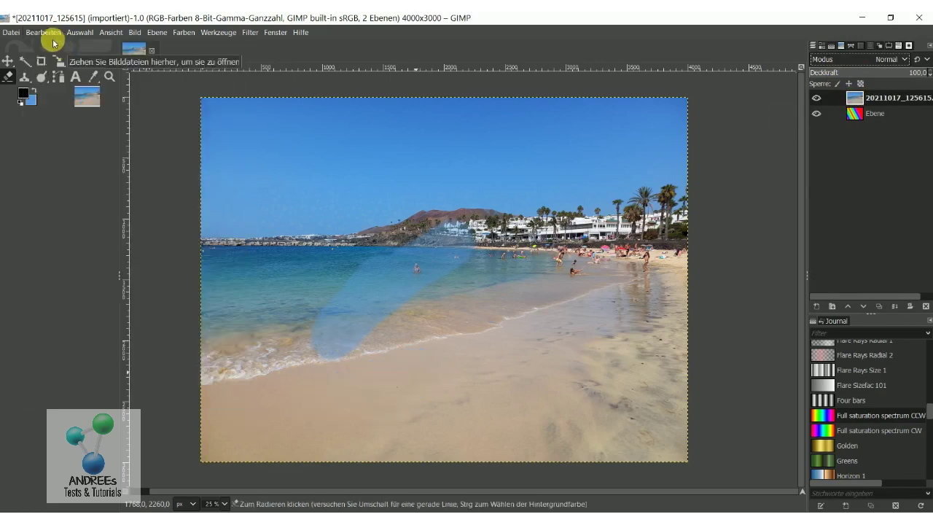
{"action": "left_click", "coordinate": [45, 33]}
{"action": "left_click", "coordinate": [56, 48]}
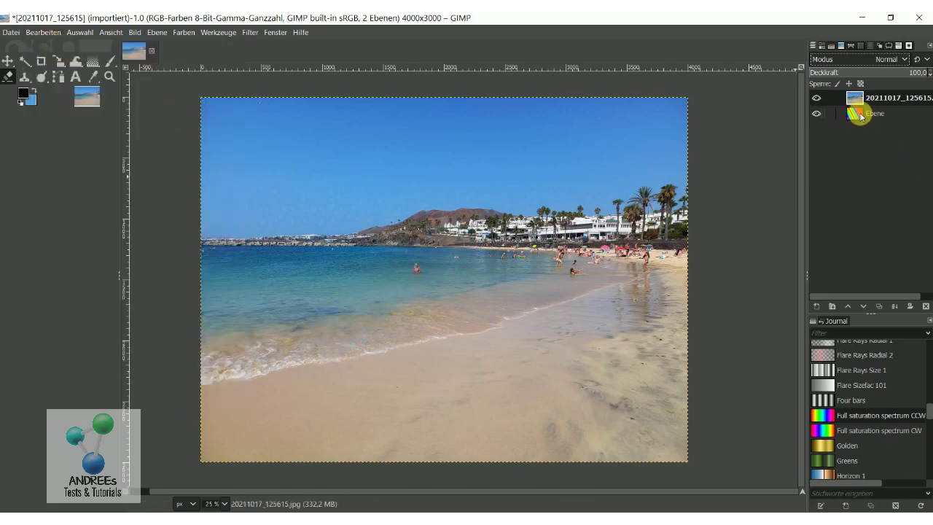
{"action": "right_click", "coordinate": [857, 103]}
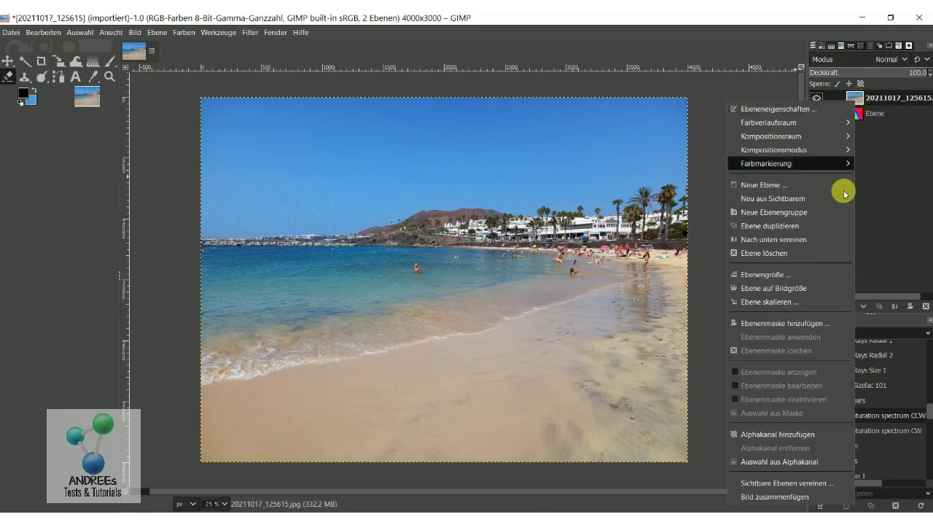
{"action": "left_click", "coordinate": [784, 434]}
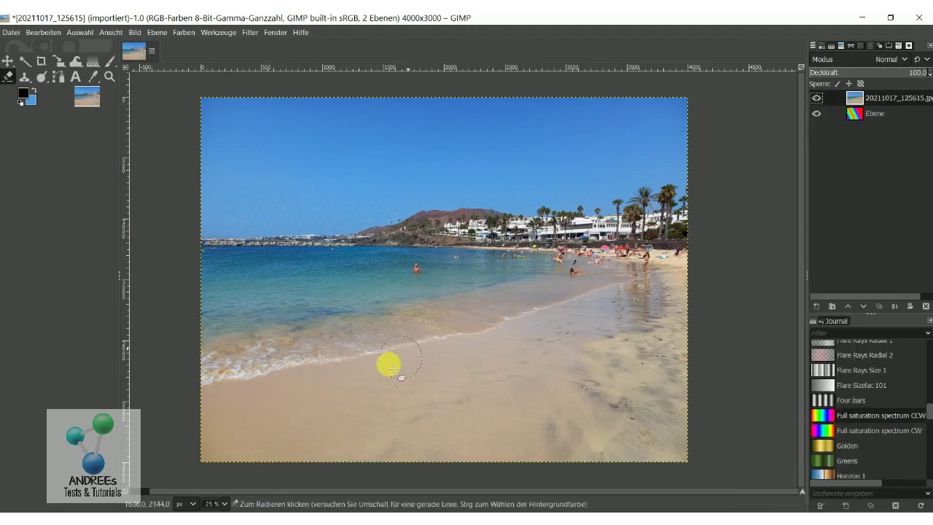
{"action": "left_click", "coordinate": [358, 399]}
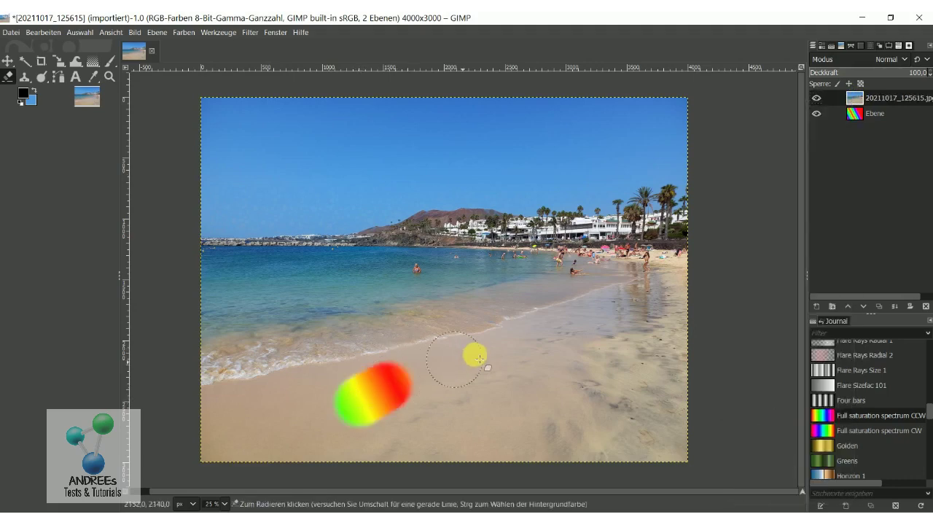
{"action": "left_click_drag", "start_coordinate": [412, 382], "coordinate": [493, 349]}
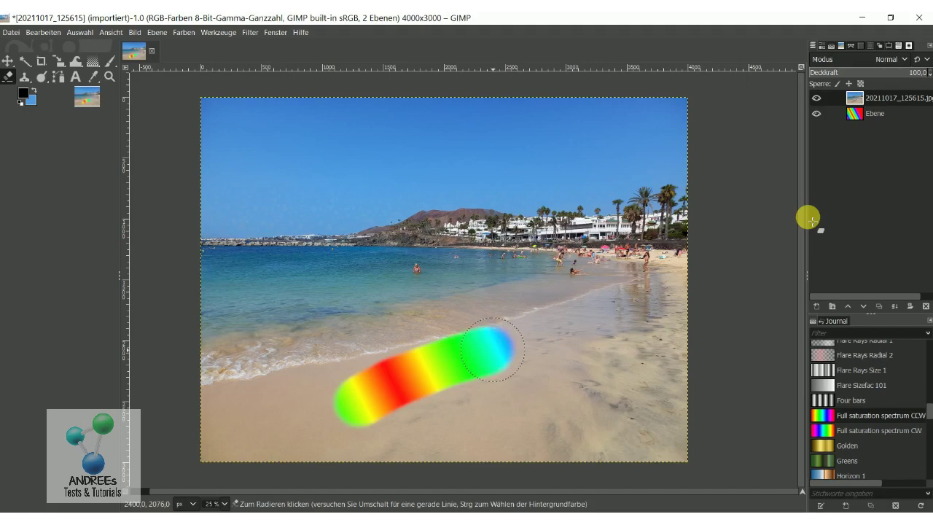
{"action": "key", "text": "shift"}
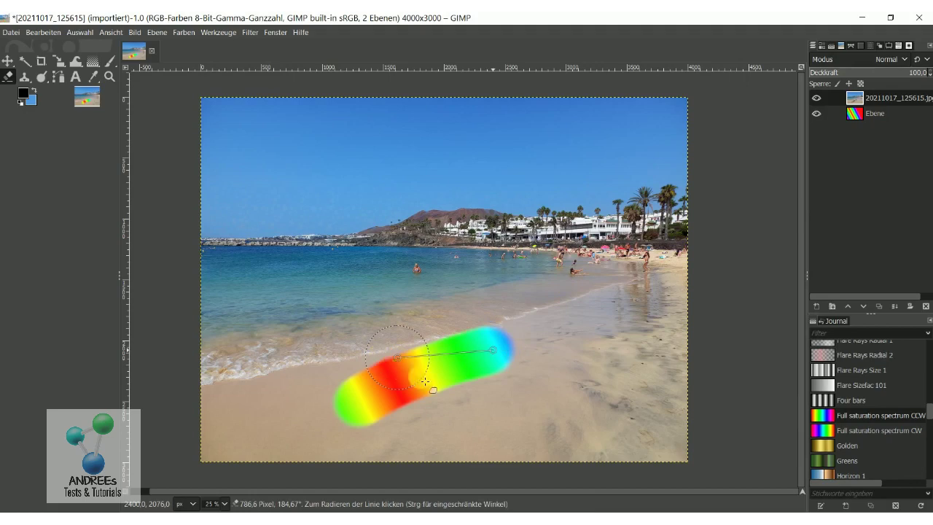
{"action": "left_click", "coordinate": [398, 357], "text": "shift"}
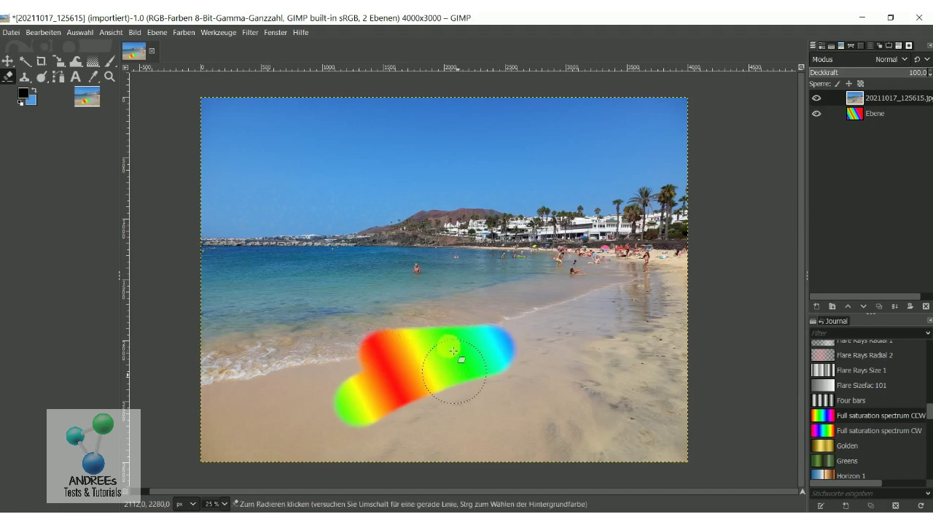
{"action": "mouse_move", "coordinate": [453, 351]}
{"action": "left_mouse_down"}
{"action": "mouse_move", "coordinate": [396, 381]}
{"action": "mouse_move", "coordinate": [416, 344]}
{"action": "mouse_move", "coordinate": [374, 364]}
{"action": "mouse_move", "coordinate": [362, 413]}
{"action": "left_mouse_up"}
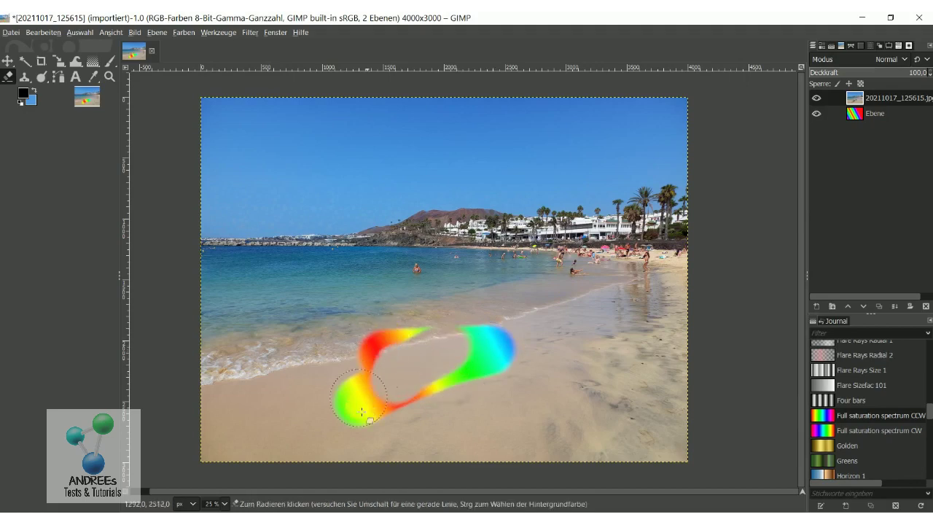
{"action": "mouse_move", "coordinate": [505, 357]}
{"action": "left_mouse_down"}
{"action": "mouse_move", "coordinate": [411, 342]}
{"action": "mouse_move", "coordinate": [357, 409]}
{"action": "mouse_move", "coordinate": [509, 357]}
{"action": "left_mouse_up"}
{"action": "left_click_drag", "start_coordinate": [464, 344], "coordinate": [467, 281]}
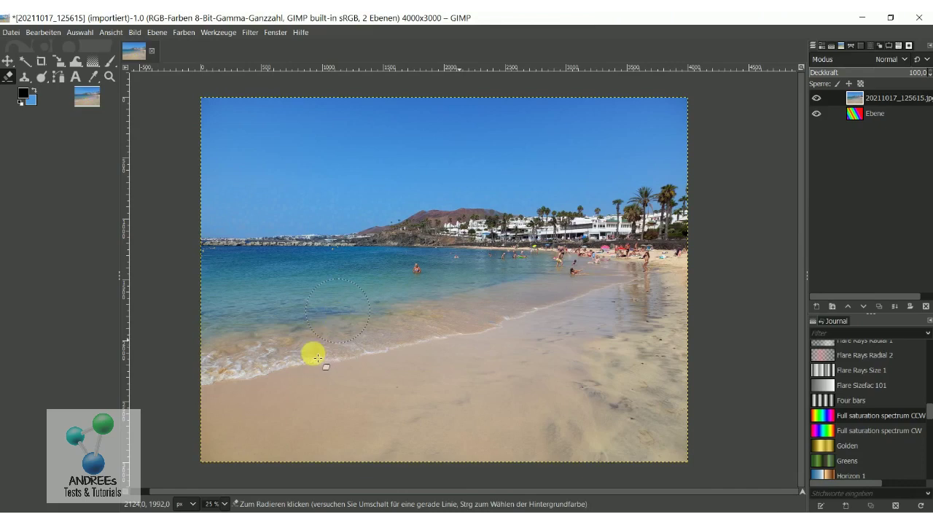
- Preview an angle-constrained straight eraser line on the photo layer with Shift and Ctrl
{"action": "key", "text": "shift"}
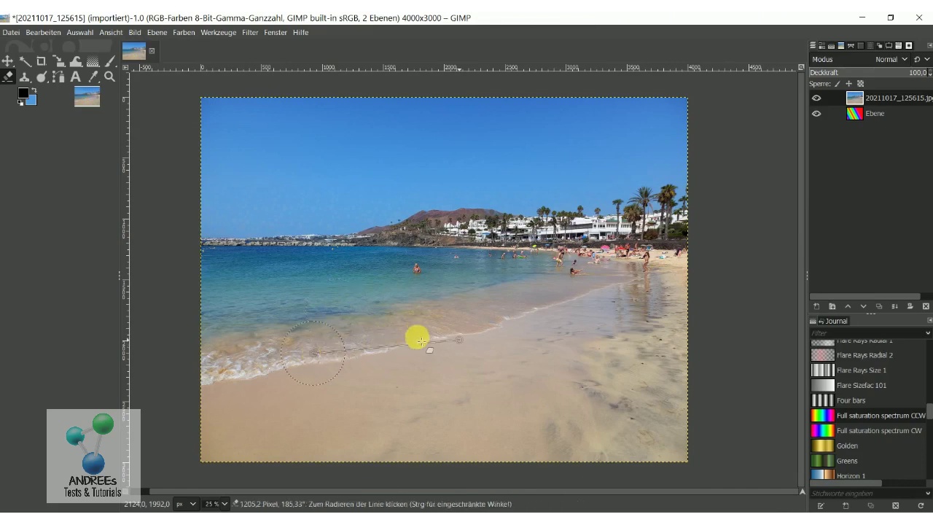
{"action": "key", "text": "ctrl"}
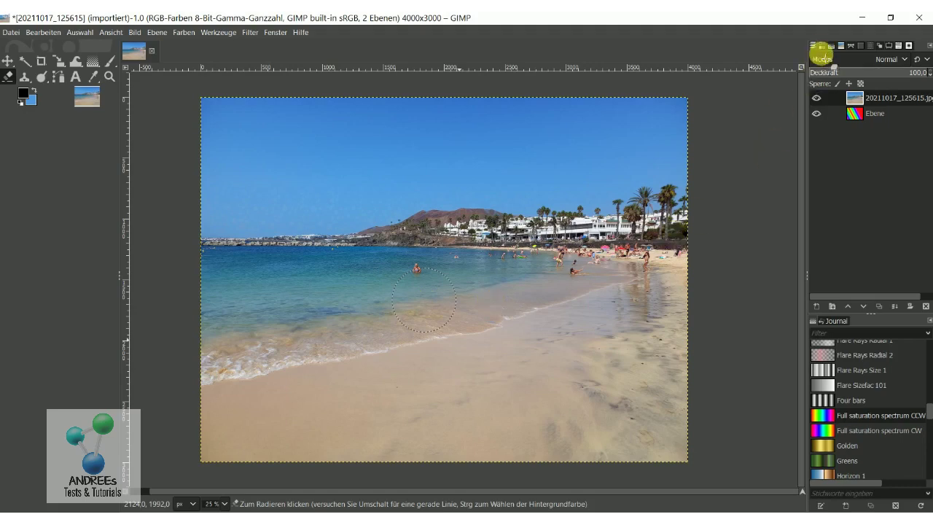
- Bring up the Eraser tool options and lower its opacity to 39.5
{"action": "left_click", "coordinate": [822, 46]}
{"action": "left_click", "coordinate": [830, 45]}
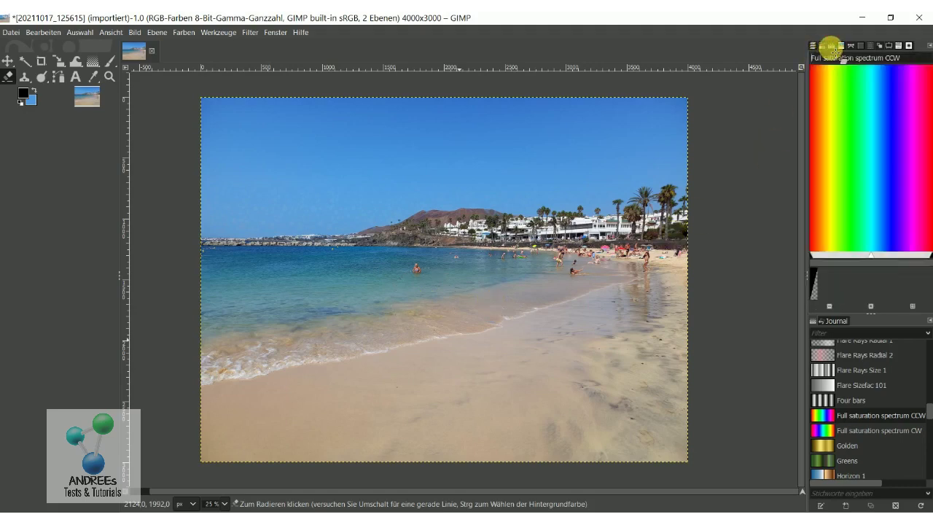
{"action": "left_click", "coordinate": [850, 45]}
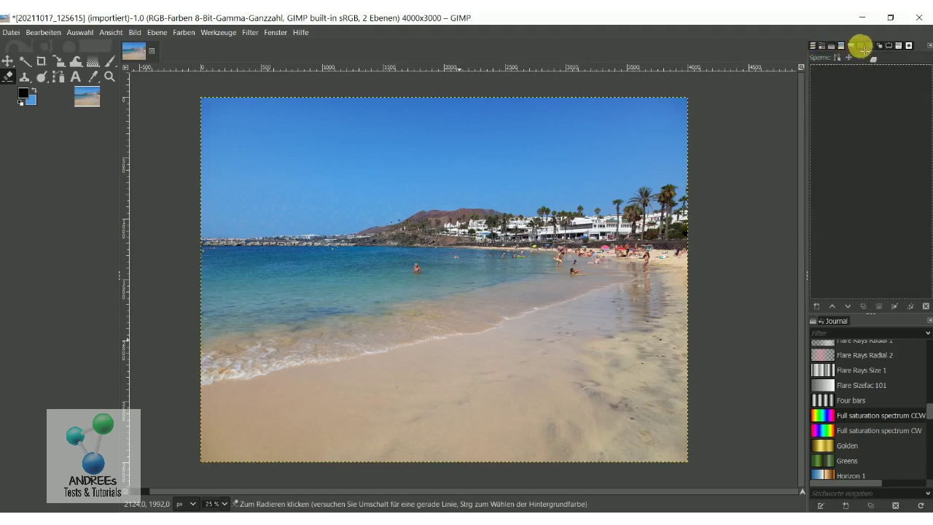
{"action": "left_click", "coordinate": [868, 46]}
{"action": "left_click", "coordinate": [878, 46]}
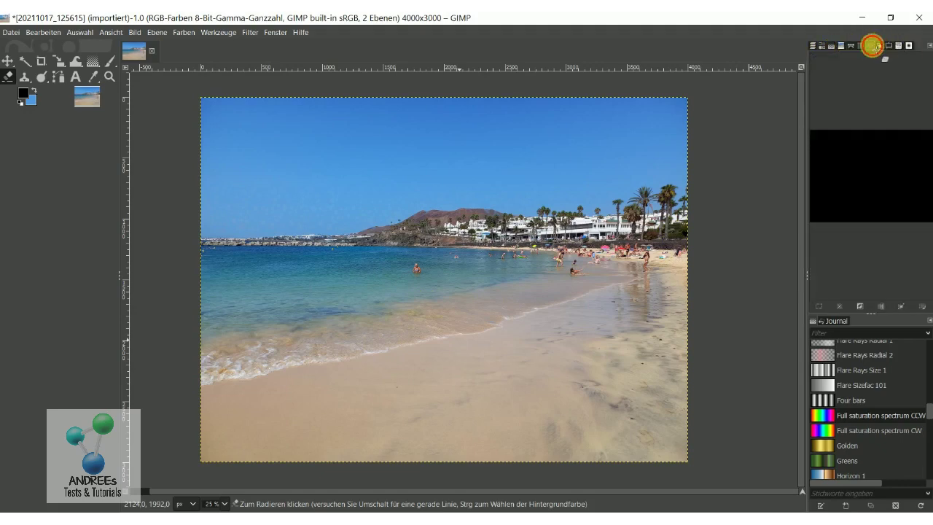
{"action": "left_click", "coordinate": [883, 45]}
{"action": "left_click", "coordinate": [889, 45]}
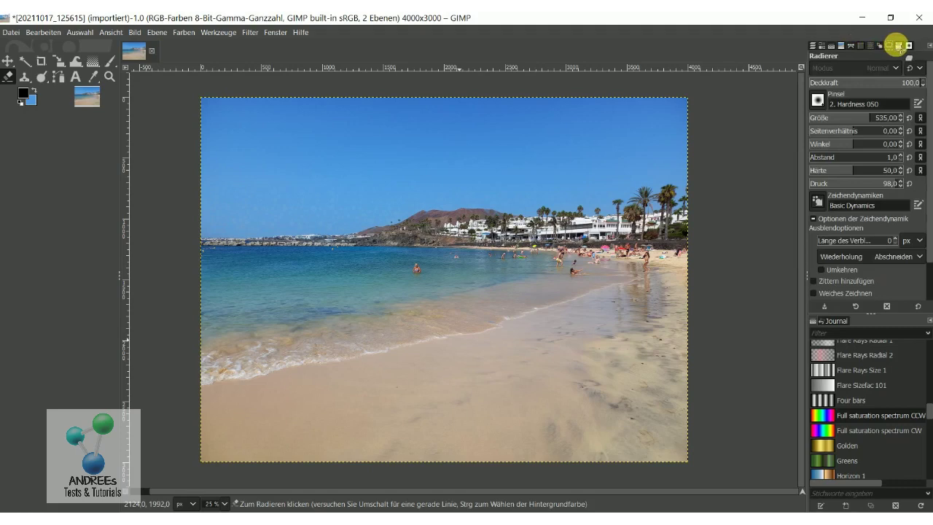
{"action": "left_click_drag", "start_coordinate": [883, 82], "coordinate": [865, 86]}
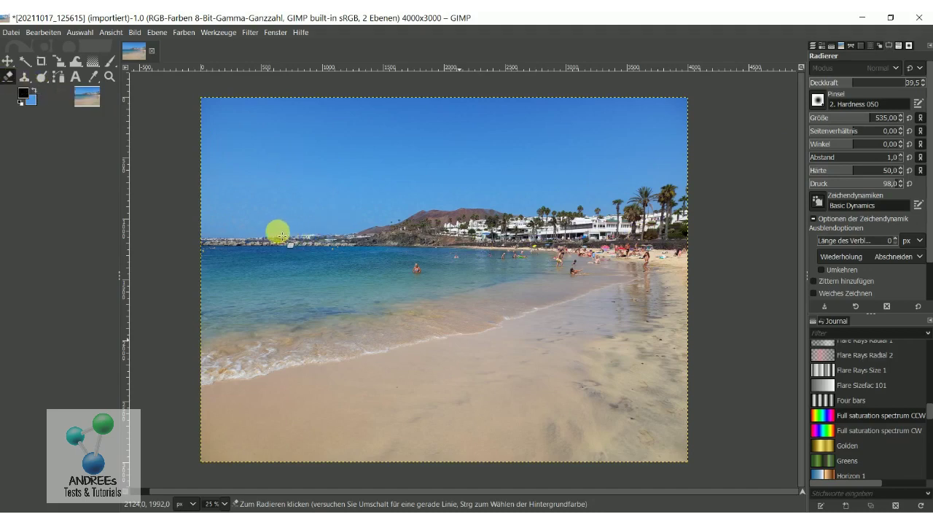
- Erase a trial stroke from the shoreline into the sky, then undo it
{"action": "left_click_drag", "start_coordinate": [279, 239], "coordinate": [317, 186]}
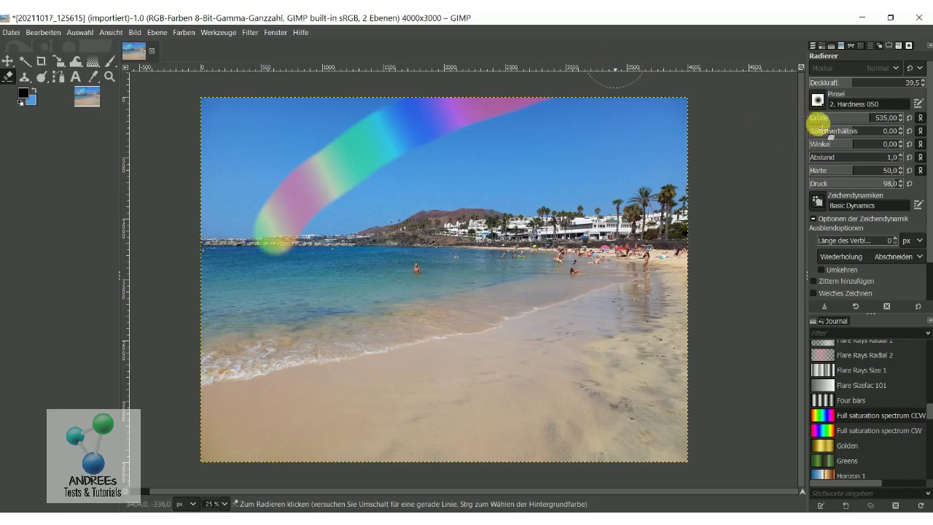
{"action": "left_click", "coordinate": [42, 32]}
{"action": "left_click", "coordinate": [58, 48]}
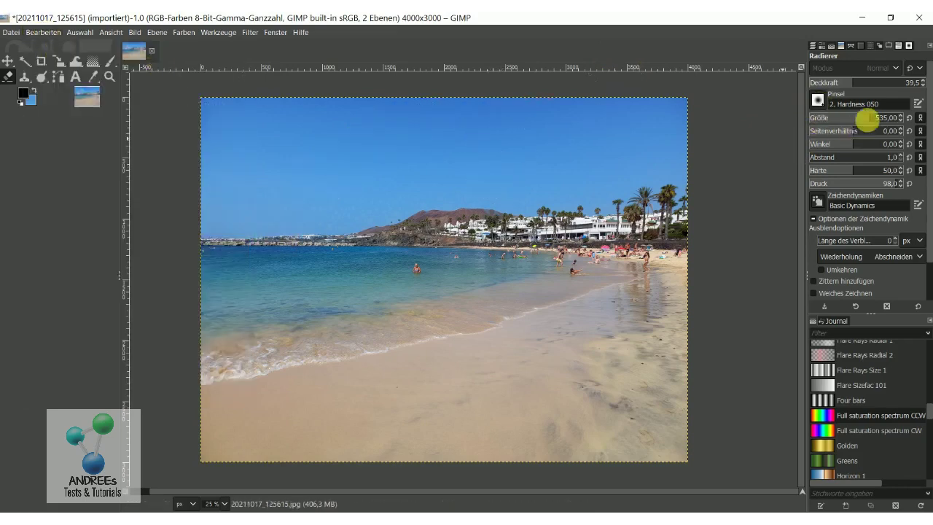
- Set the eraser to opacity 30.3, size 571 and force 86, keeping the current brush
{"action": "left_click", "coordinate": [816, 100]}
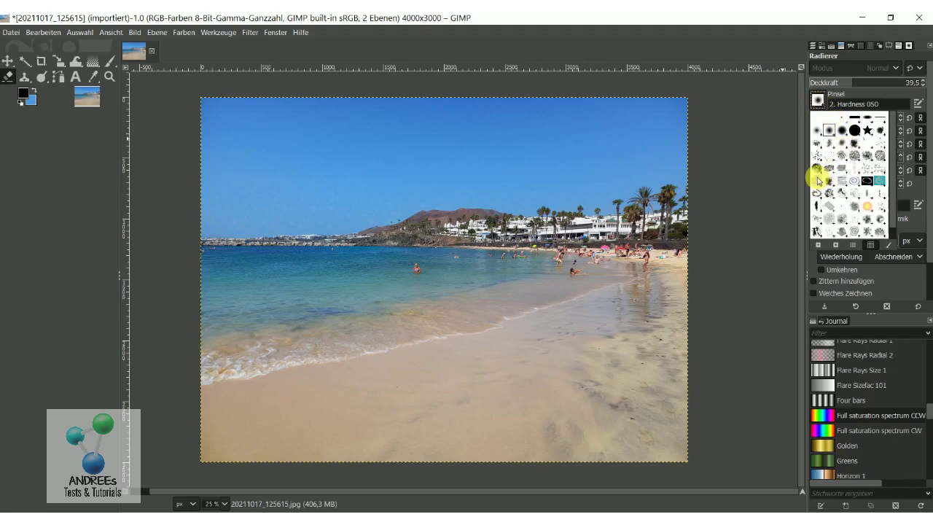
{"action": "left_click", "coordinate": [781, 152]}
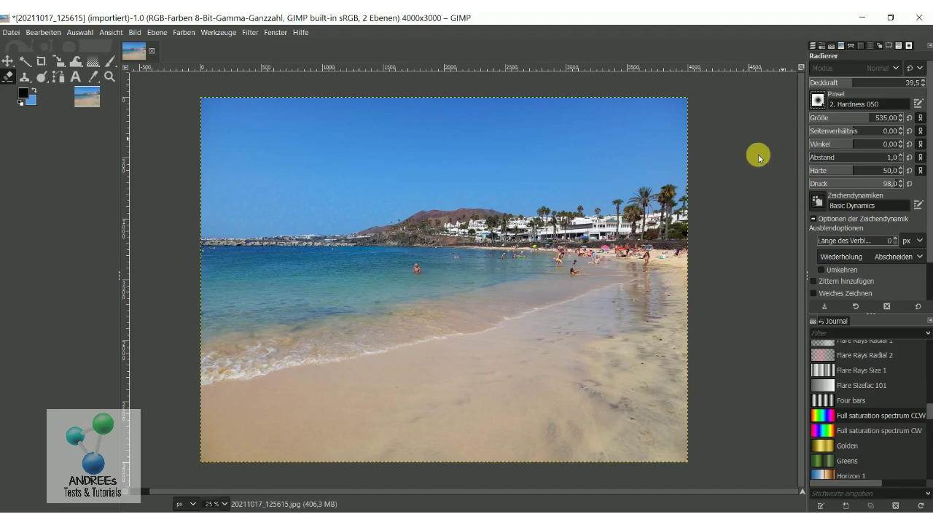
{"action": "scroll", "coordinate": [841, 88], "scroll_direction": "down", "scroll_amount": 5}
{"action": "left_click", "coordinate": [843, 87]}
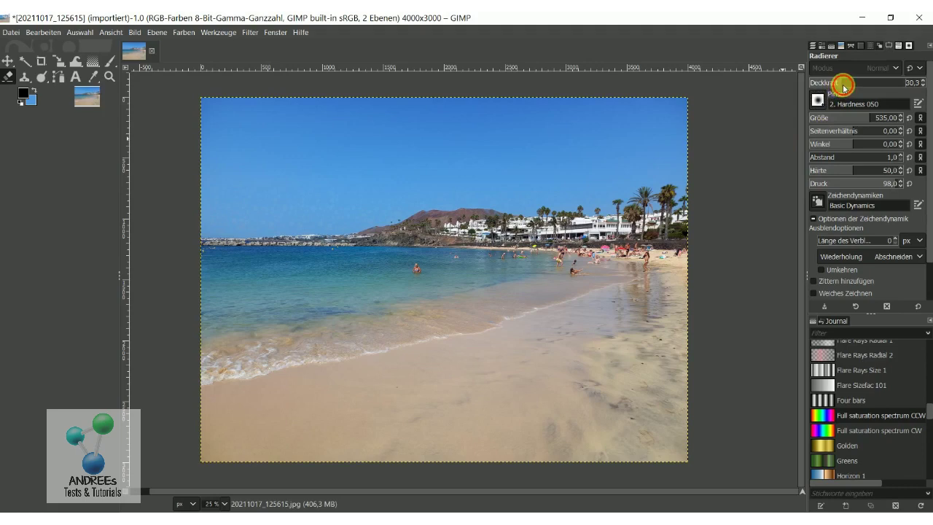
{"action": "left_click", "coordinate": [874, 116]}
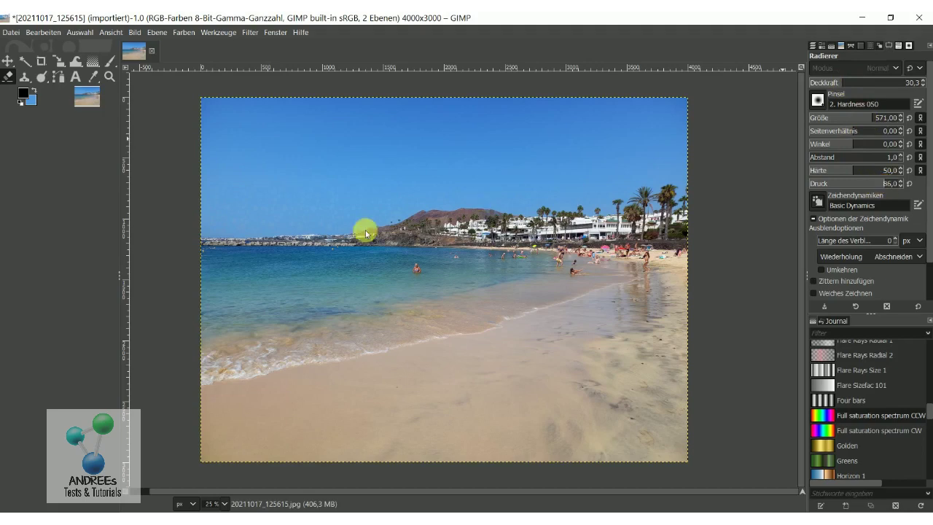
- Erase a trial arc up-right across the sky, then undo it
{"action": "left_click", "coordinate": [317, 220]}
{"action": "left_click_drag", "start_coordinate": [325, 212], "coordinate": [387, 162]}
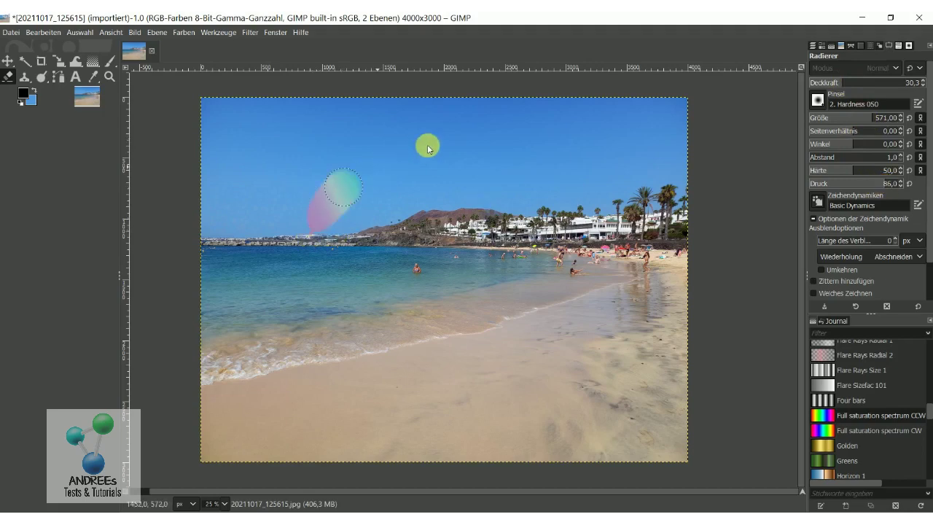
{"action": "left_click_drag", "start_coordinate": [452, 141], "coordinate": [452, 141]}
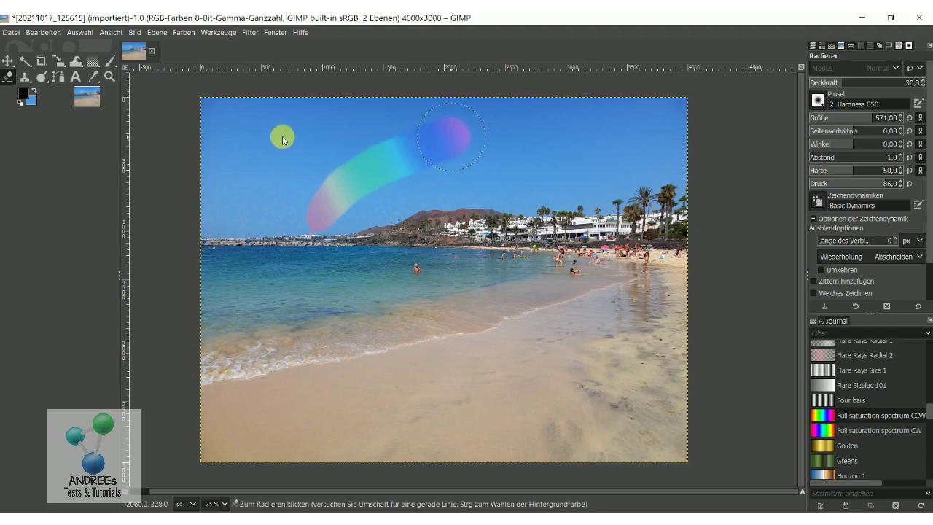
{"action": "left_click", "coordinate": [43, 32]}
{"action": "left_click", "coordinate": [54, 50]}
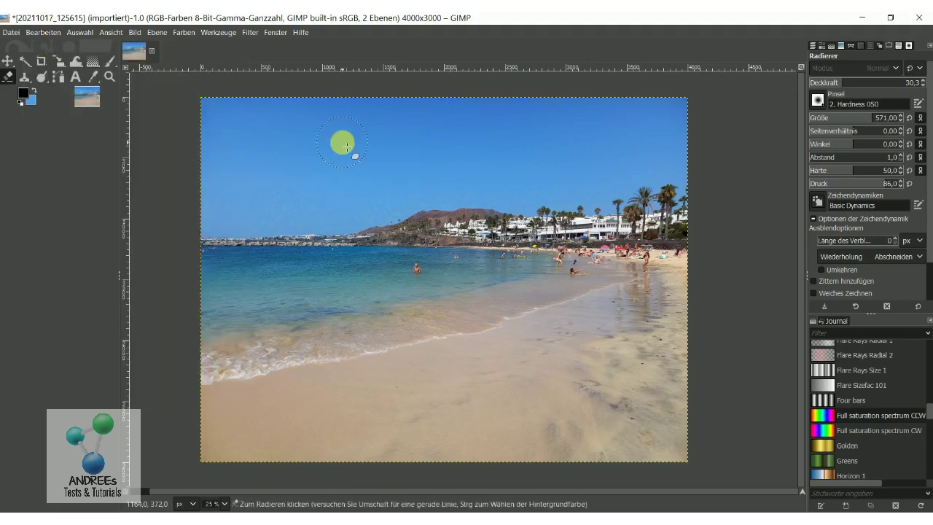
- Place a path from just above the left horizon to the right image edge
{"action": "left_click", "coordinate": [61, 78]}
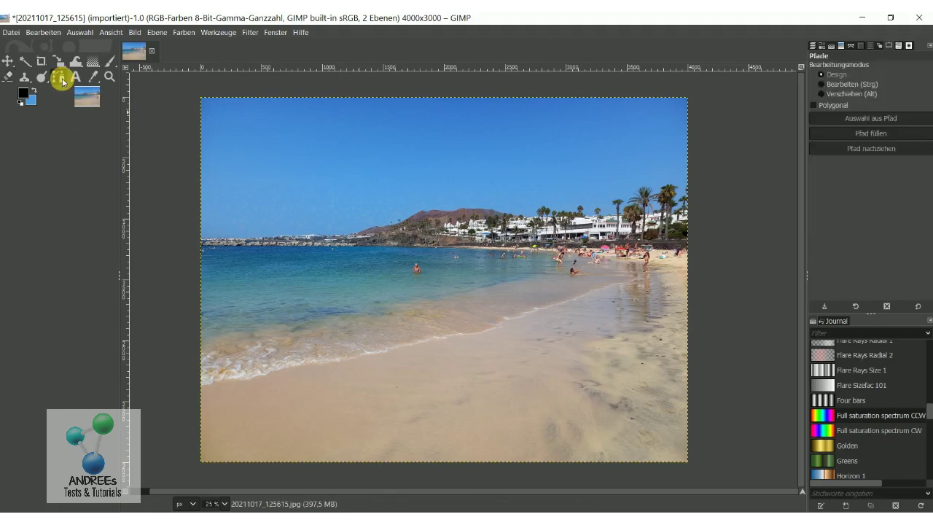
{"action": "left_click", "coordinate": [255, 229]}
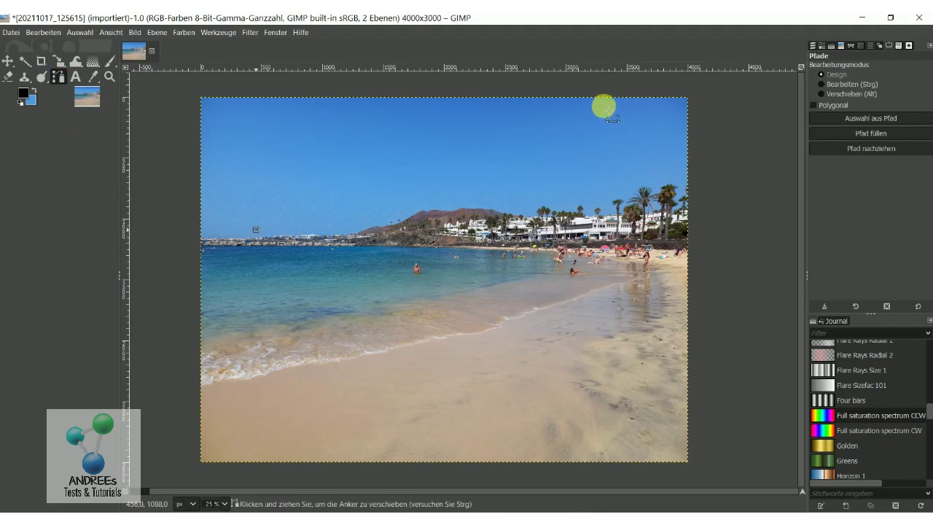
{"action": "left_click", "coordinate": [686, 130]}
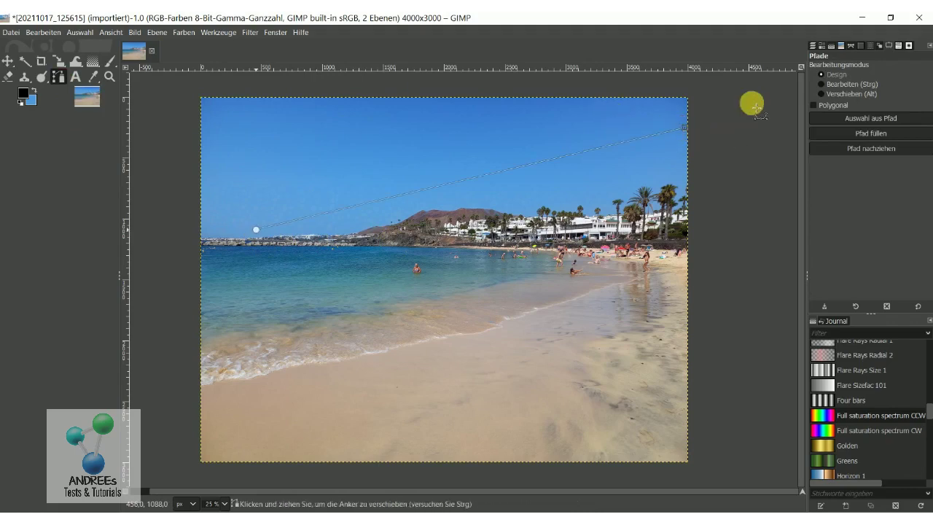
- Bend the path into an upward arc across the sky and open the Stroke Path dialog
{"action": "left_click", "coordinate": [820, 84]}
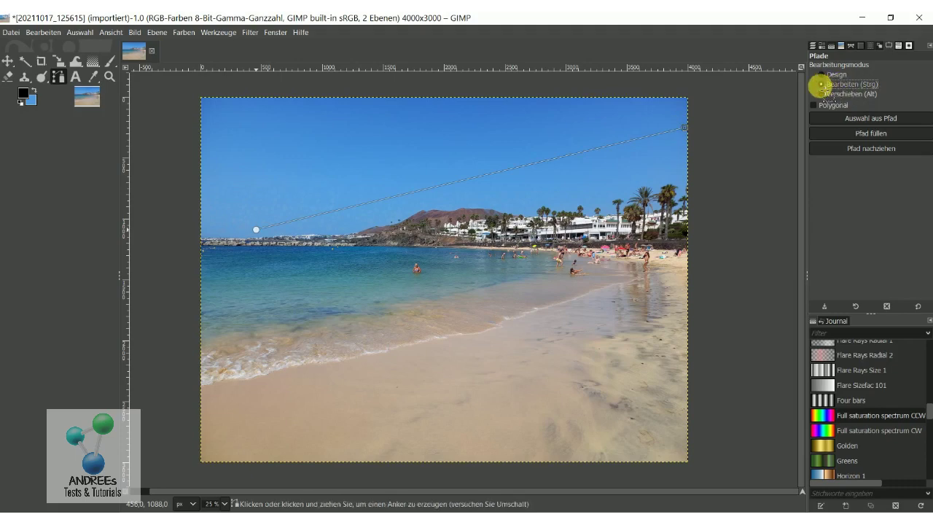
{"action": "left_click", "coordinate": [452, 183]}
{"action": "mouse_move", "coordinate": [452, 184]}
{"action": "left_mouse_down"}
{"action": "mouse_move", "coordinate": [428, 141]}
{"action": "mouse_move", "coordinate": [438, 141]}
{"action": "left_mouse_up"}
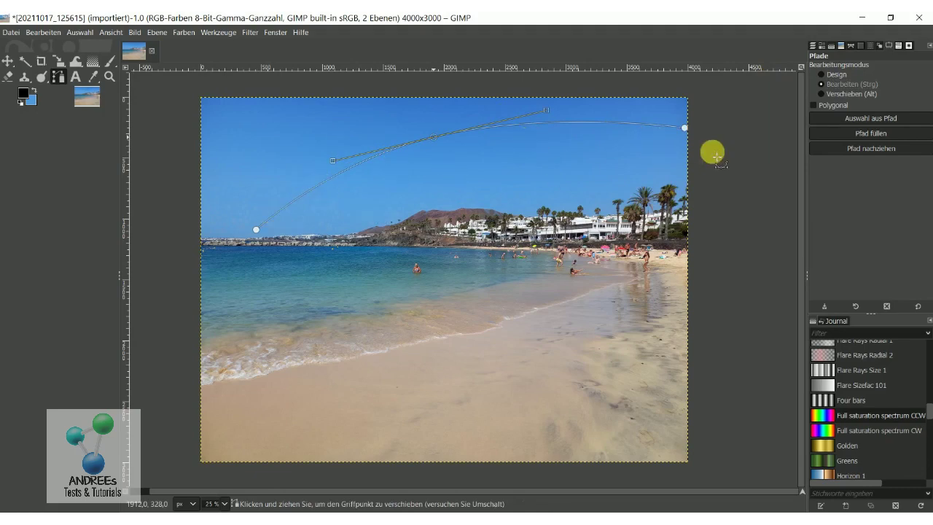
{"action": "left_click", "coordinate": [872, 150]}
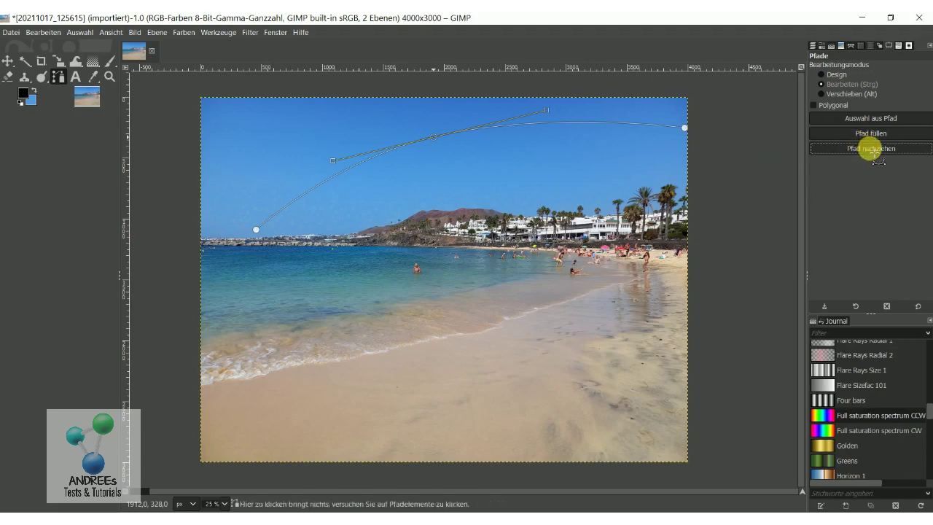
{"action": "left_click", "coordinate": [872, 149]}
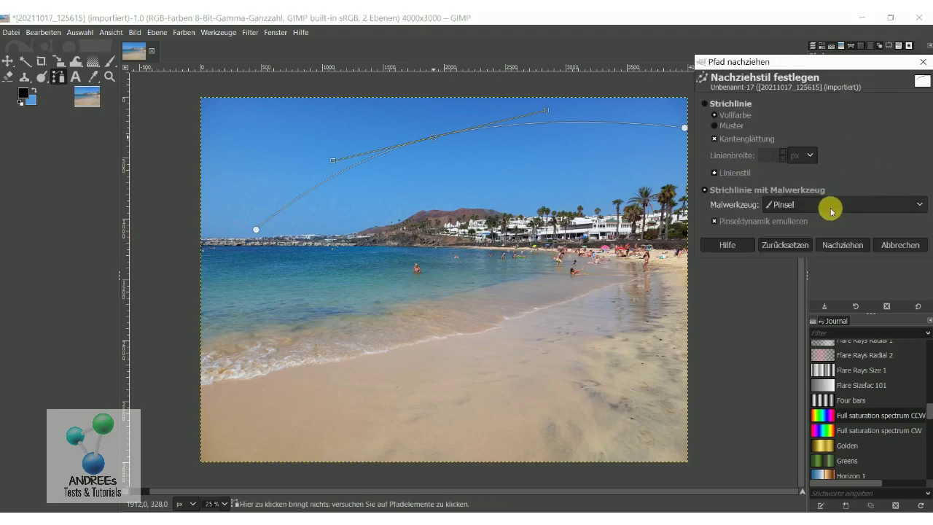
- Stroke the curved path with the Eraser (Radierer) tool to reveal the rainbow arc
{"action": "left_click", "coordinate": [830, 206]}
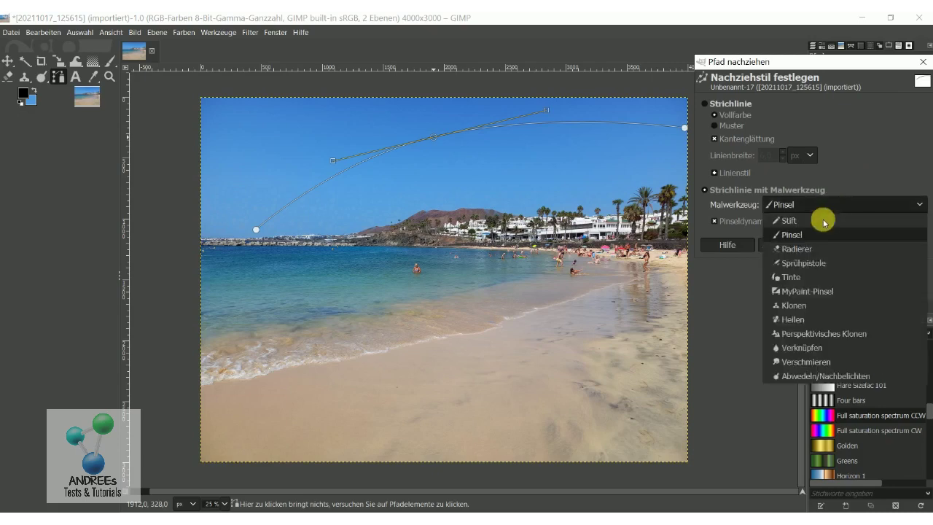
{"action": "left_click", "coordinate": [809, 249]}
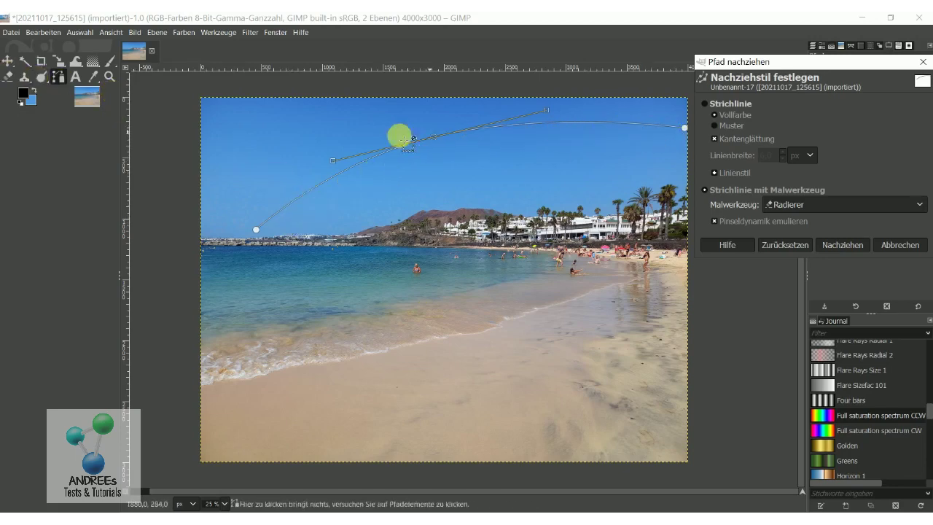
{"action": "left_click", "coordinate": [837, 245]}
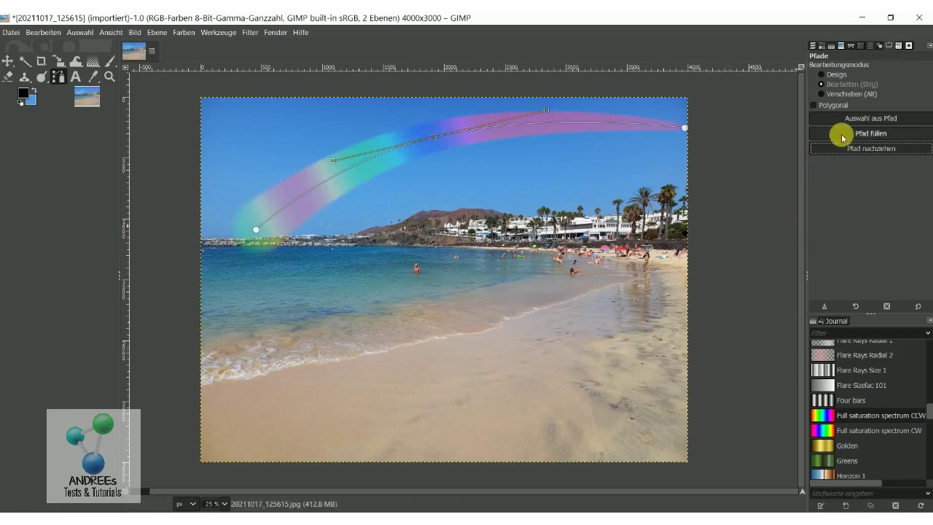
- Hide the path outline by leaving path editing for the Move tool via the Paths tab
{"action": "left_click", "coordinate": [851, 46]}
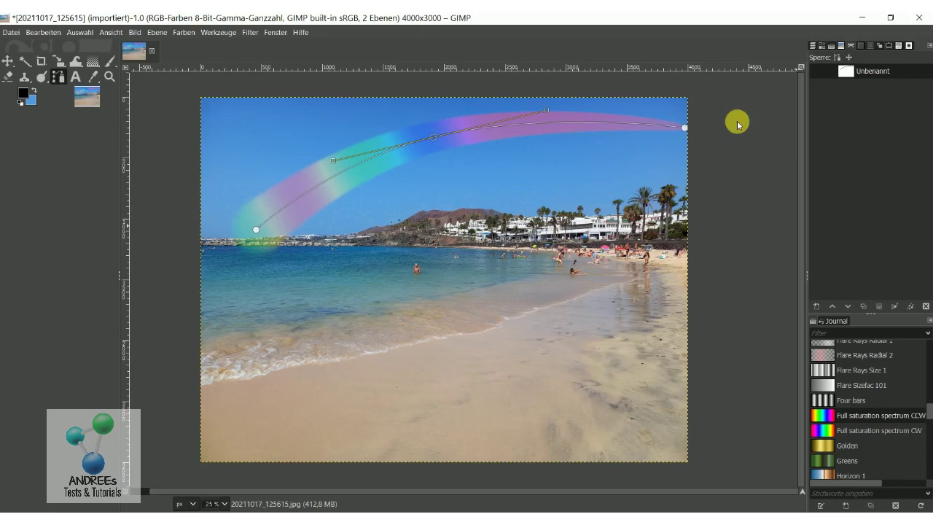
{"action": "left_click", "coordinate": [8, 62]}
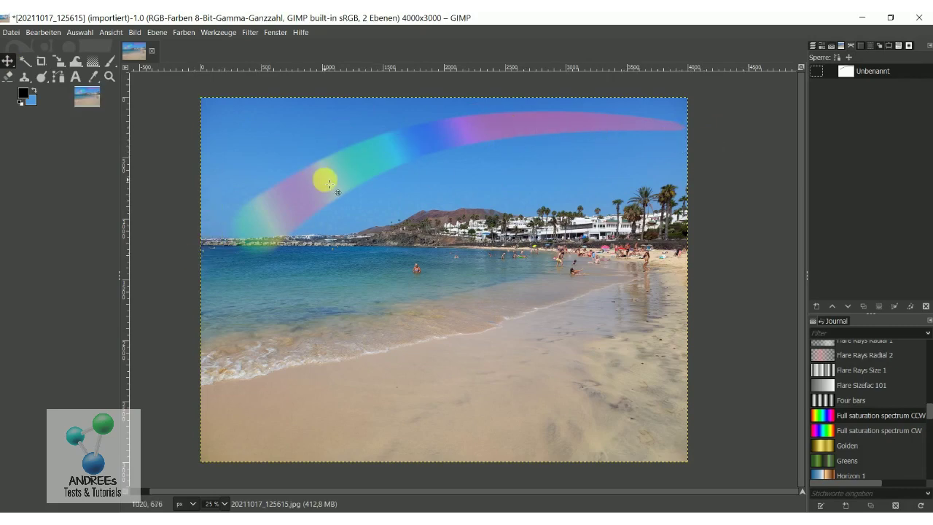
{"action": "left_click_drag", "start_coordinate": [535, 199], "coordinate": [538, 199]}
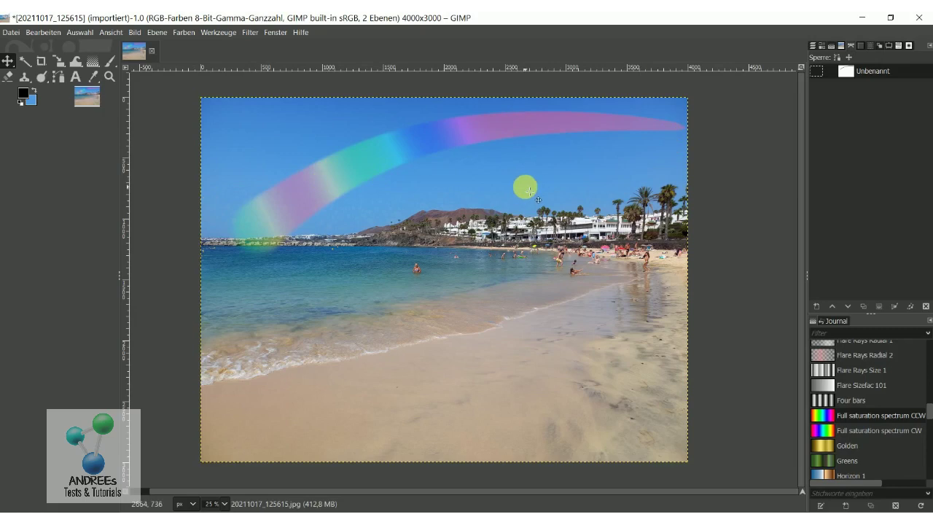